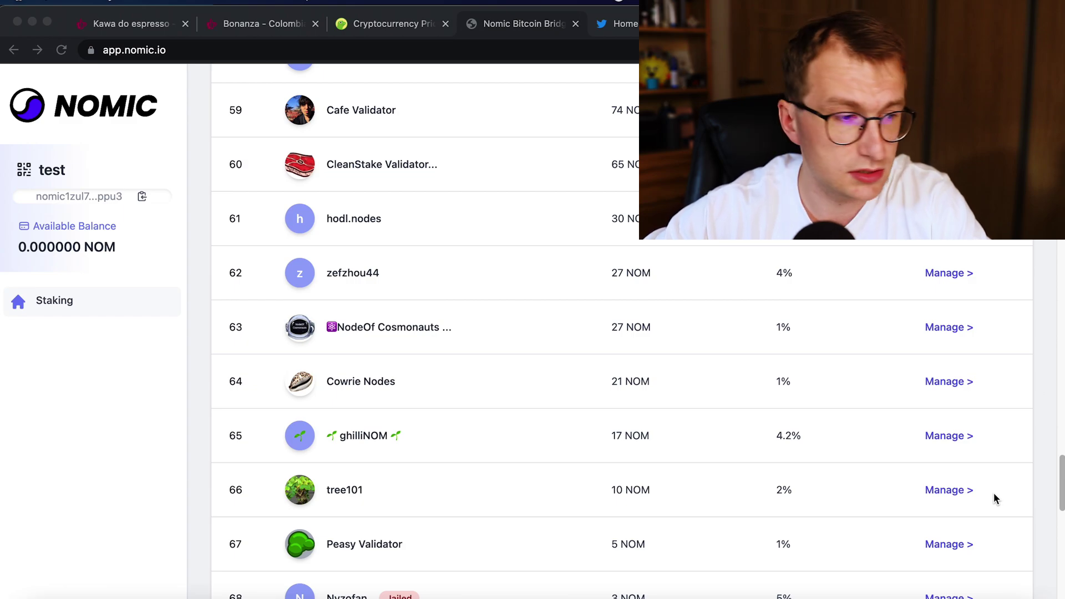
{"action": "scroll", "coordinate": [839, 406], "scroll_direction": "down", "scroll_amount": 5}
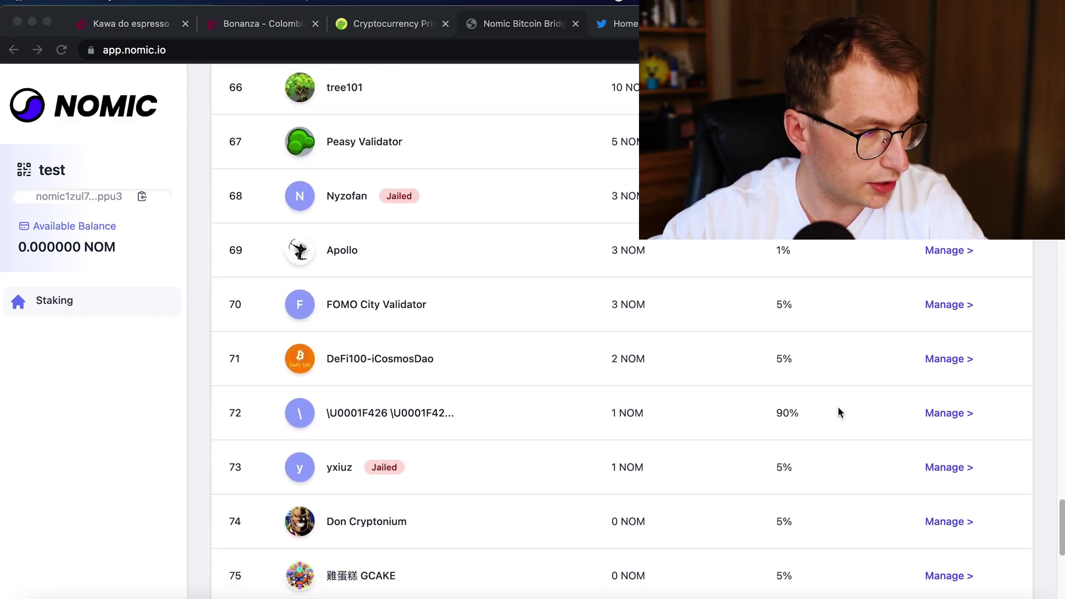
{"action": "scroll", "coordinate": [838, 407], "scroll_direction": "down", "scroll_amount": 1}
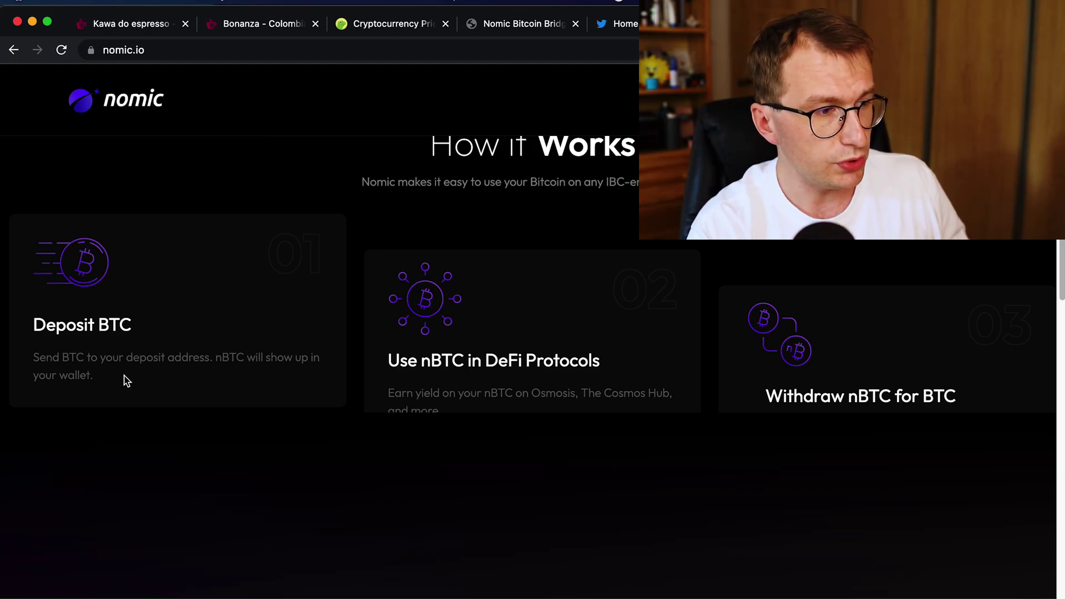
{"action": "left_click_drag", "start_coordinate": [123, 380], "coordinate": [28, 359]}
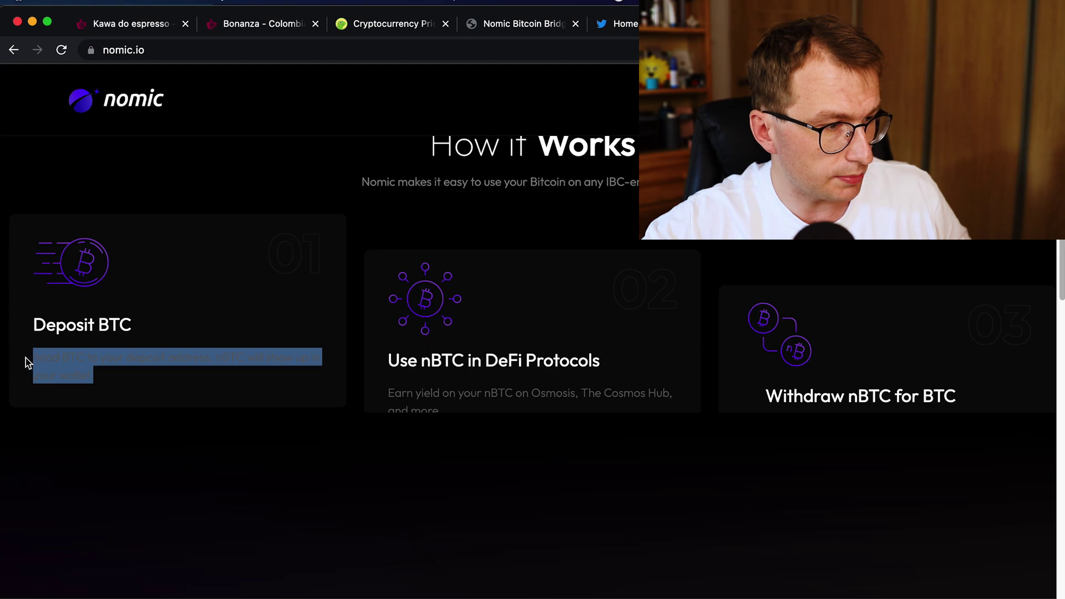
{"action": "left_click", "coordinate": [232, 406]}
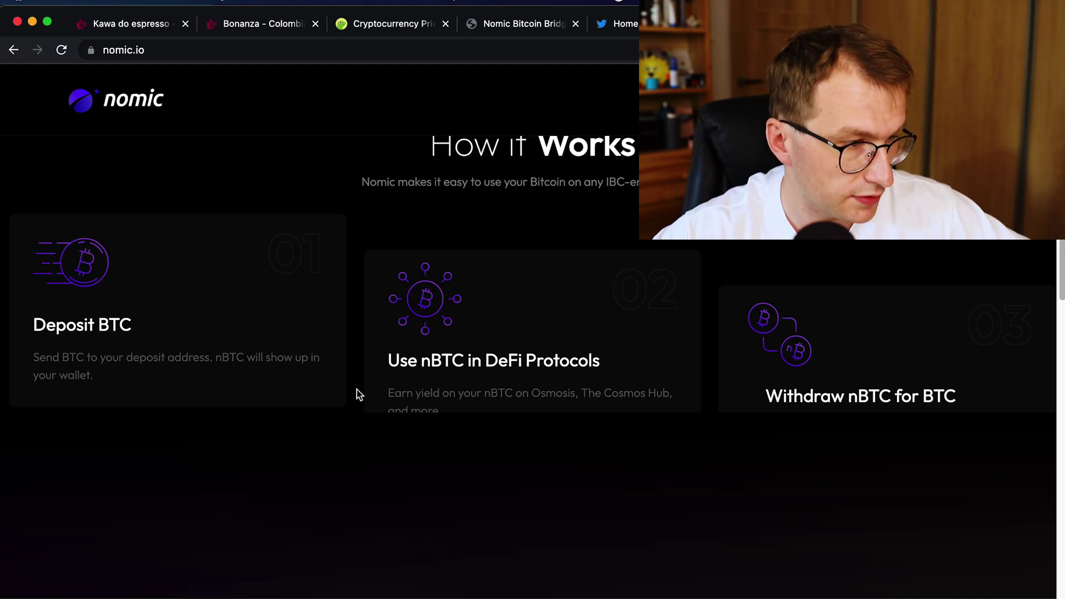
{"action": "scroll", "coordinate": [425, 379], "scroll_direction": "down", "scroll_amount": 2}
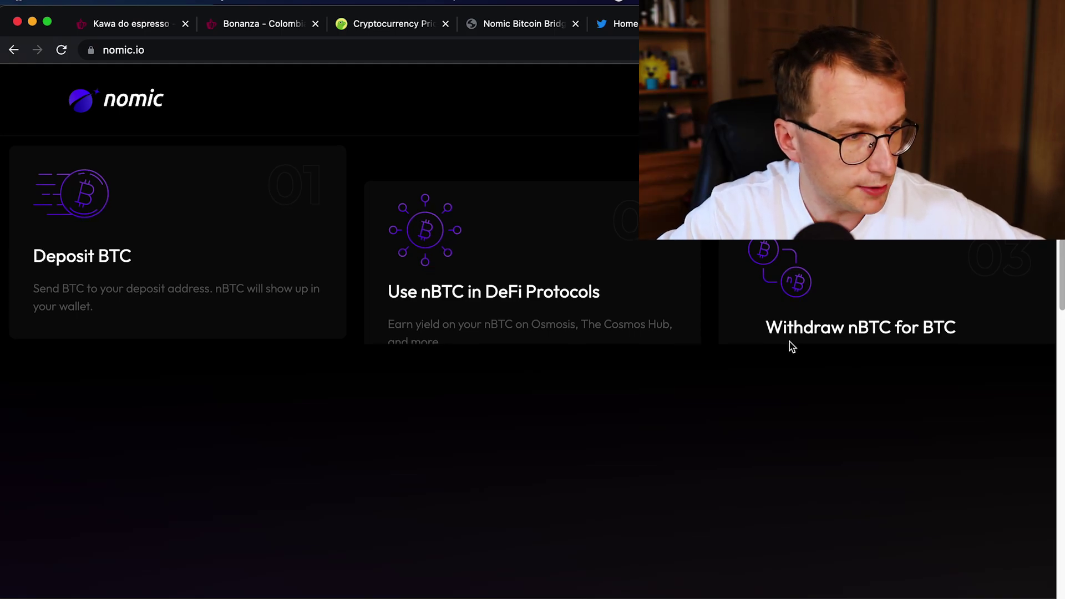
{"action": "scroll", "coordinate": [715, 317], "scroll_direction": "down", "scroll_amount": 1}
{"action": "scroll", "coordinate": [640, 292], "scroll_direction": "down", "scroll_amount": 2}
{"action": "scroll", "coordinate": [649, 298], "scroll_direction": "down", "scroll_amount": 3}
{"action": "scroll", "coordinate": [669, 301], "scroll_direction": "down", "scroll_amount": 1}
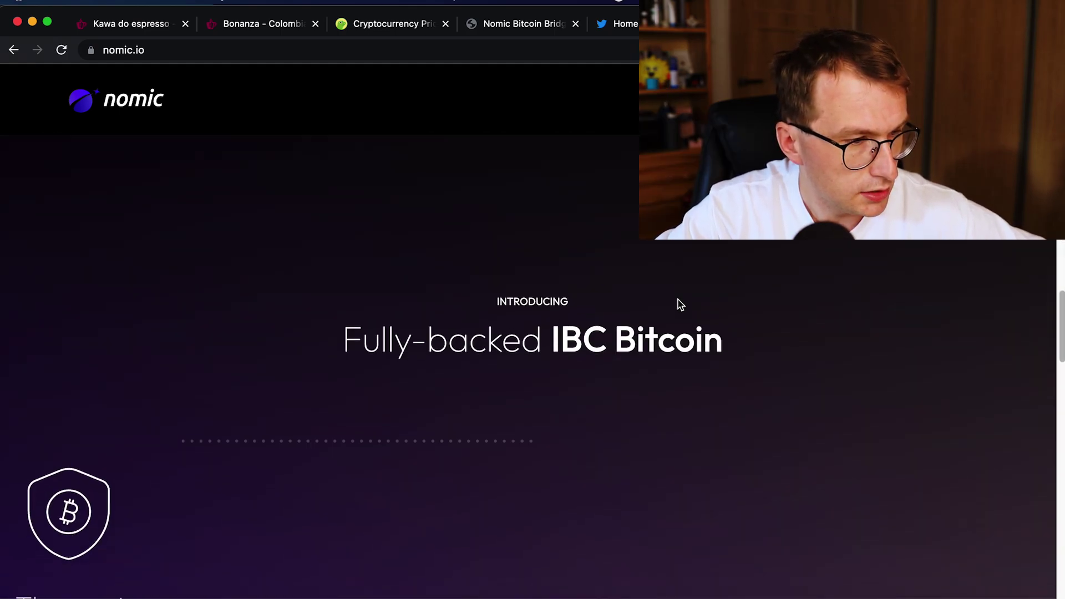
{"action": "scroll", "coordinate": [682, 309], "scroll_direction": "down", "scroll_amount": 2}
{"action": "scroll", "coordinate": [684, 320], "scroll_direction": "down", "scroll_amount": 1}
{"action": "scroll", "coordinate": [684, 319], "scroll_direction": "down", "scroll_amount": 2}
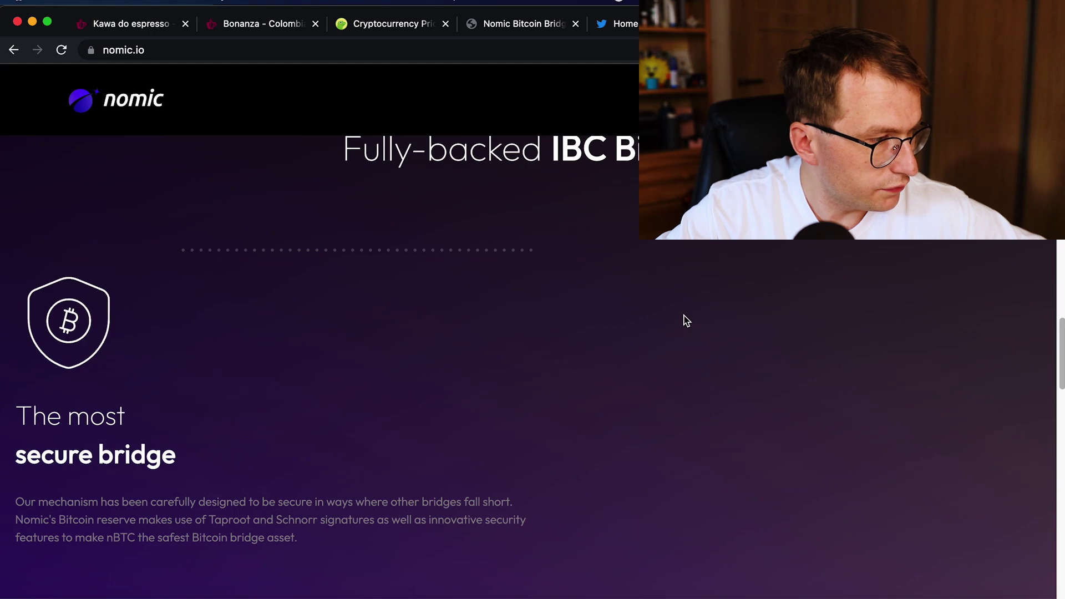
{"action": "scroll", "coordinate": [682, 319], "scroll_direction": "down", "scroll_amount": 1}
{"action": "scroll", "coordinate": [682, 319], "scroll_direction": "down", "scroll_amount": 1}
{"action": "scroll", "coordinate": [678, 322], "scroll_direction": "down", "scroll_amount": 2}
{"action": "scroll", "coordinate": [679, 323], "scroll_direction": "down", "scroll_amount": 1}
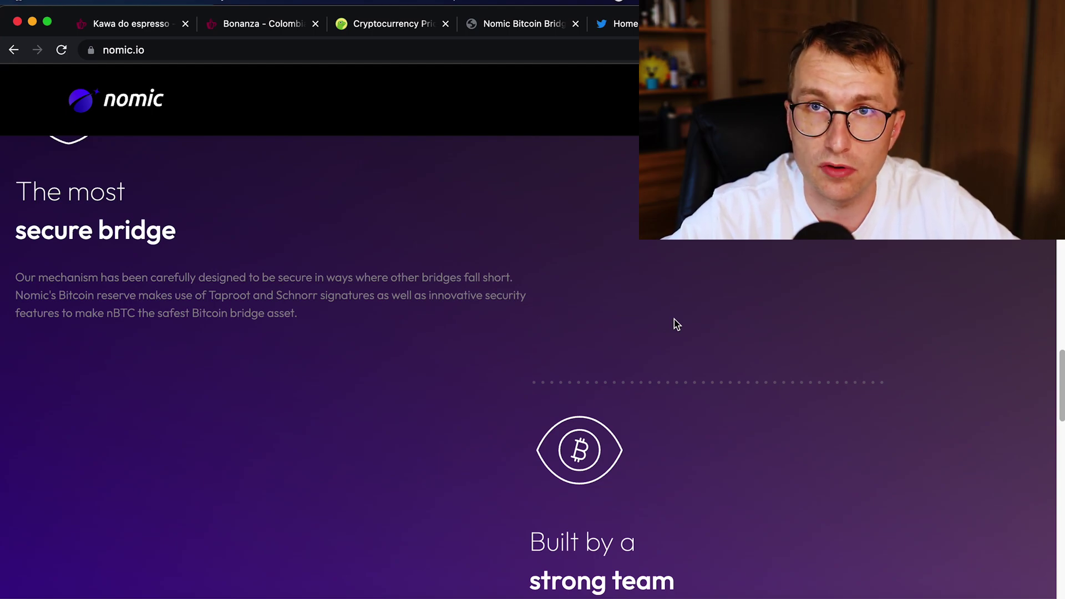
{"action": "scroll", "coordinate": [555, 300], "scroll_direction": "down", "scroll_amount": 3}
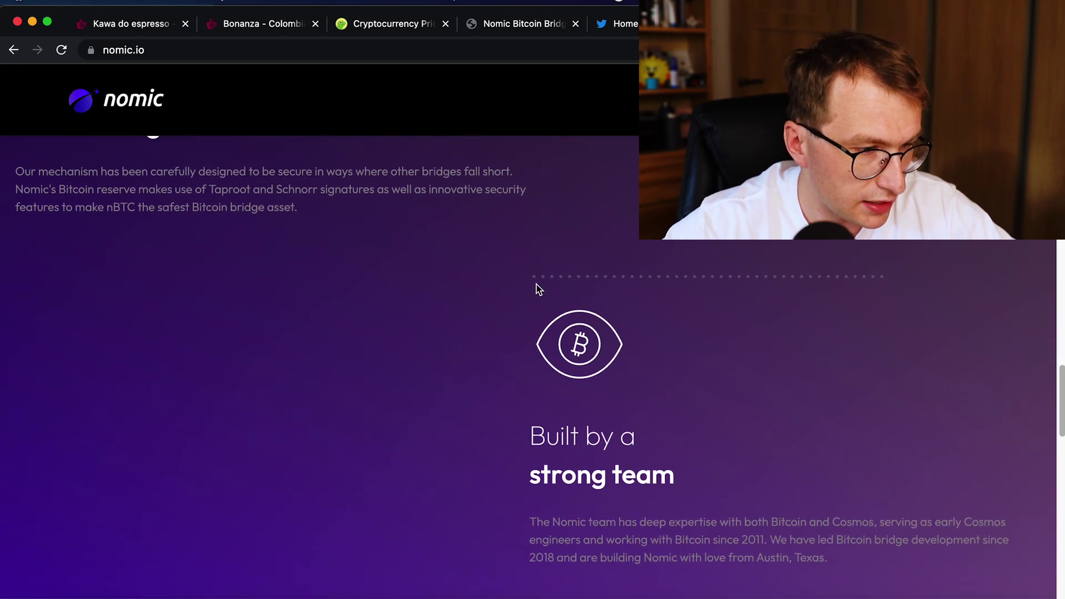
{"action": "scroll", "coordinate": [536, 289], "scroll_direction": "down", "scroll_amount": 1}
{"action": "scroll", "coordinate": [535, 293], "scroll_direction": "down", "scroll_amount": 3}
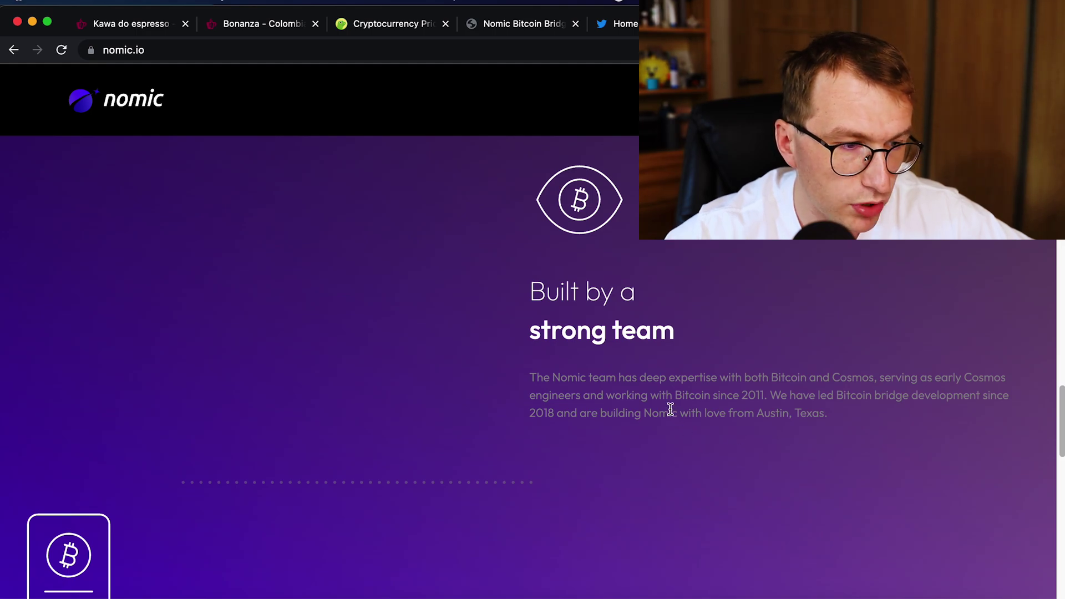
{"action": "left_click_drag", "start_coordinate": [676, 396], "coordinate": [764, 397]}
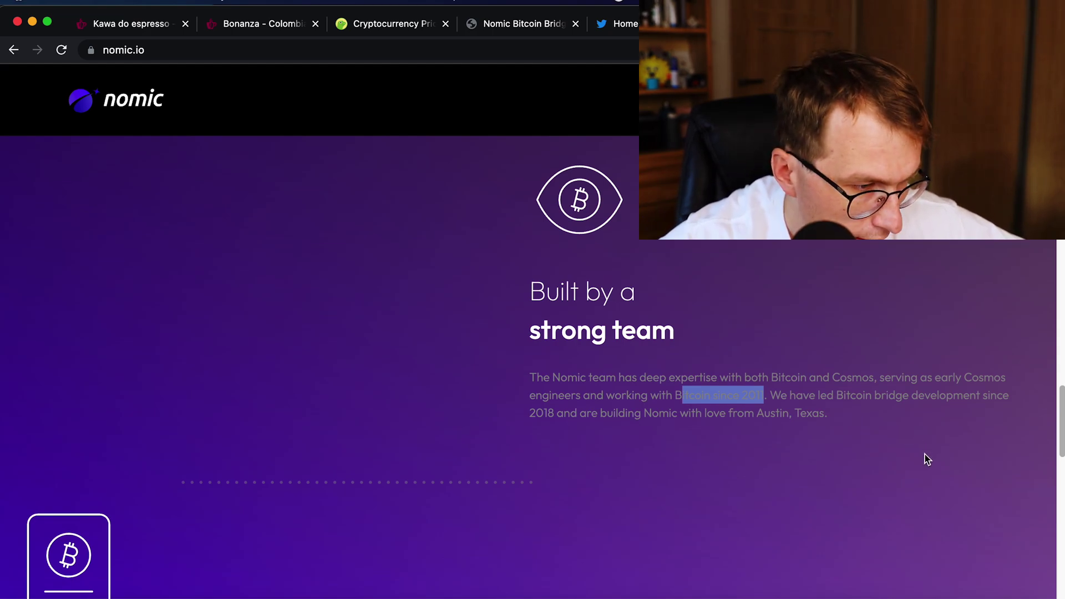
{"action": "left_click", "coordinate": [884, 430]}
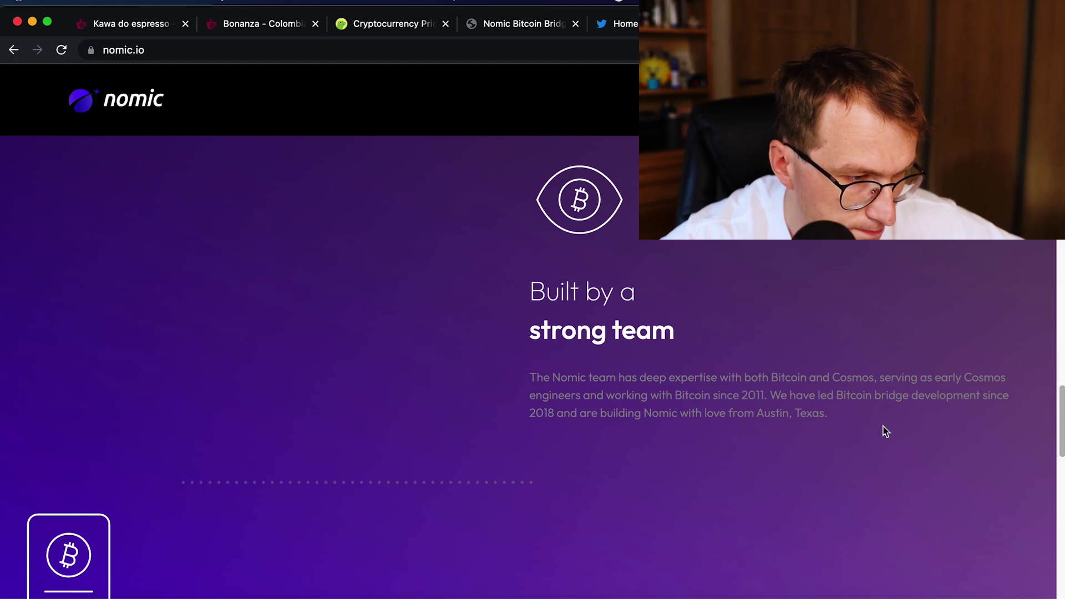
{"action": "scroll", "coordinate": [757, 454], "scroll_direction": "down", "scroll_amount": 3}
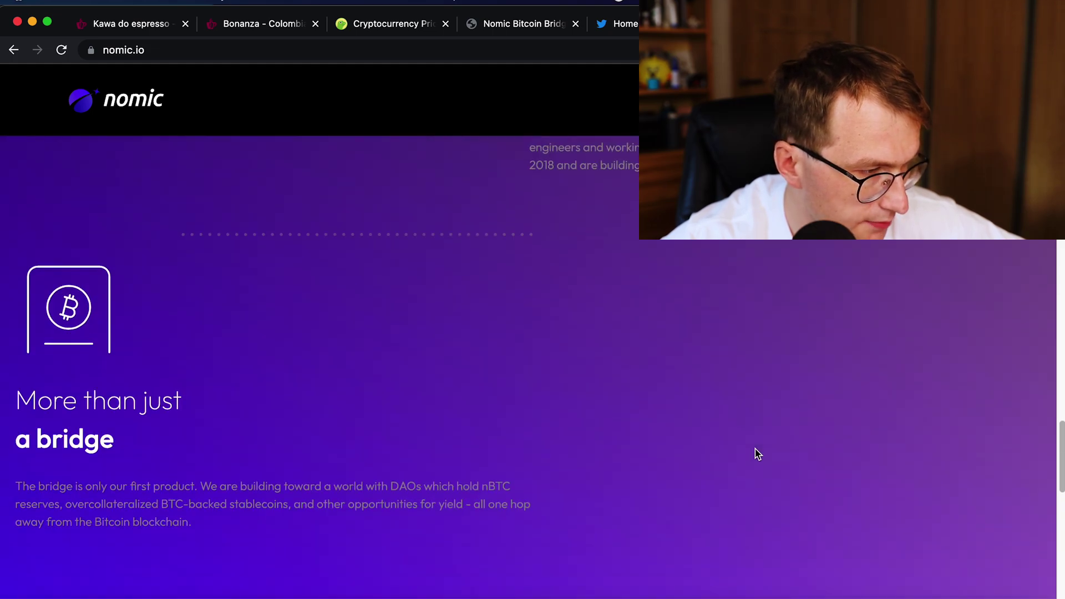
{"action": "scroll", "coordinate": [756, 454], "scroll_direction": "down", "scroll_amount": 2}
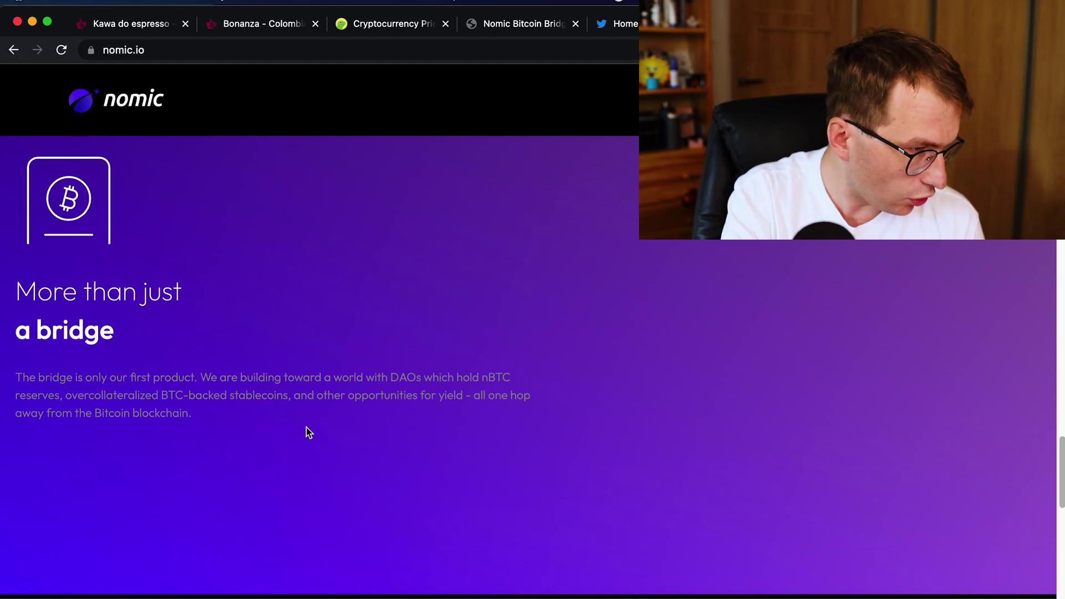
Highlight 'overcollateralized BTC-backed stablecoins' in the Nomic bridge paragraph
{"action": "left_click_drag", "start_coordinate": [65, 395], "coordinate": [287, 402]}
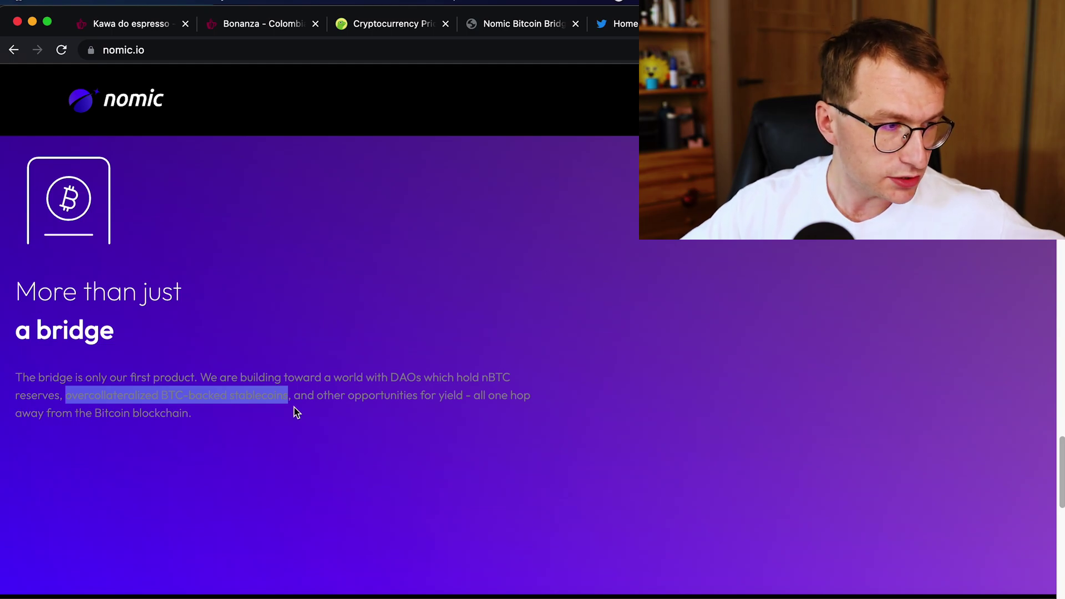
{"action": "scroll", "coordinate": [376, 447], "scroll_direction": "down", "scroll_amount": 3}
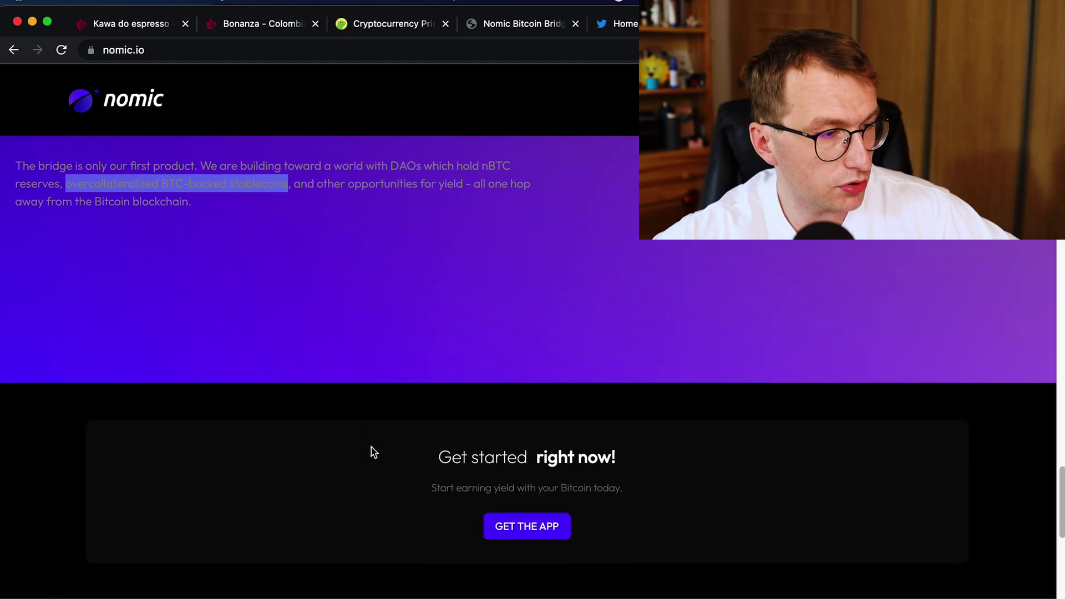
{"action": "scroll", "coordinate": [368, 445], "scroll_direction": "down", "scroll_amount": 2}
Go to the Twitter thread and highlight 'It uses Taproot & Schnorr sigs +'
{"action": "key", "text": "ctrl+Tab"}
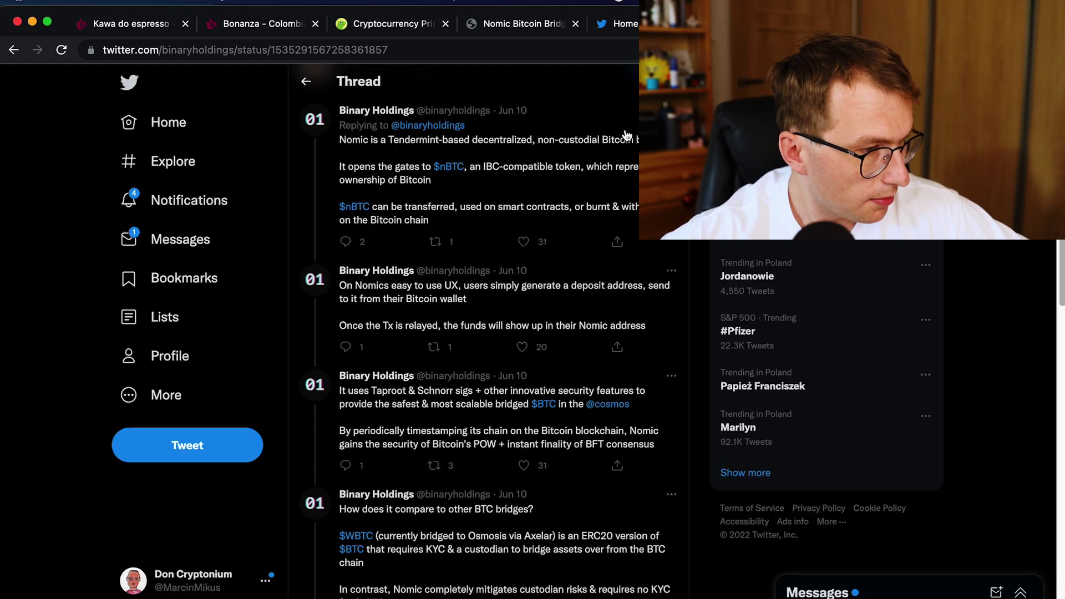
{"action": "scroll", "coordinate": [491, 249], "scroll_direction": "up", "scroll_amount": 2}
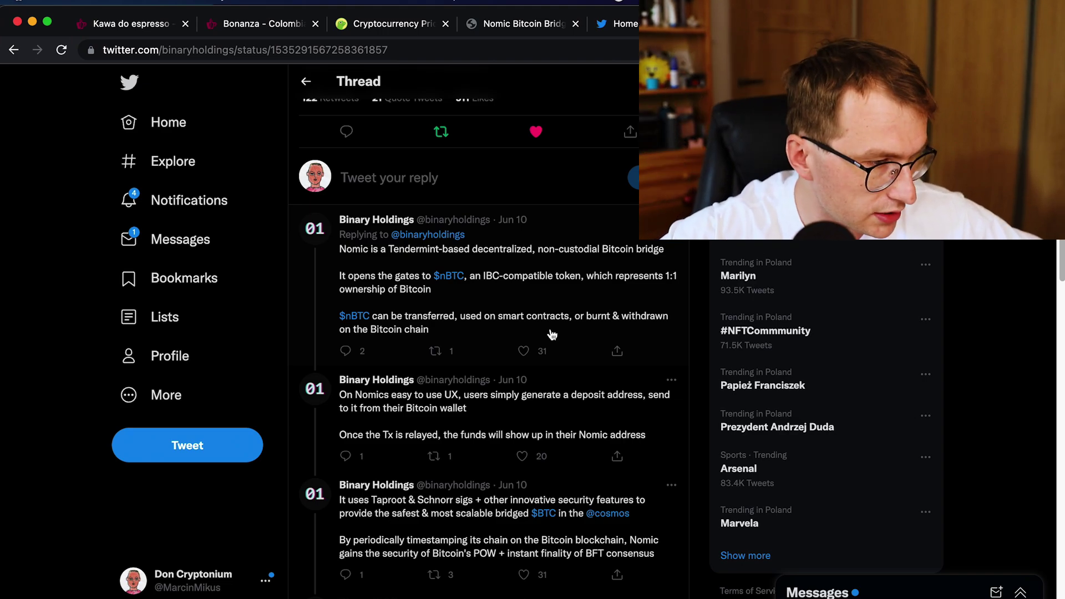
{"action": "scroll", "coordinate": [566, 375], "scroll_direction": "down", "scroll_amount": 2}
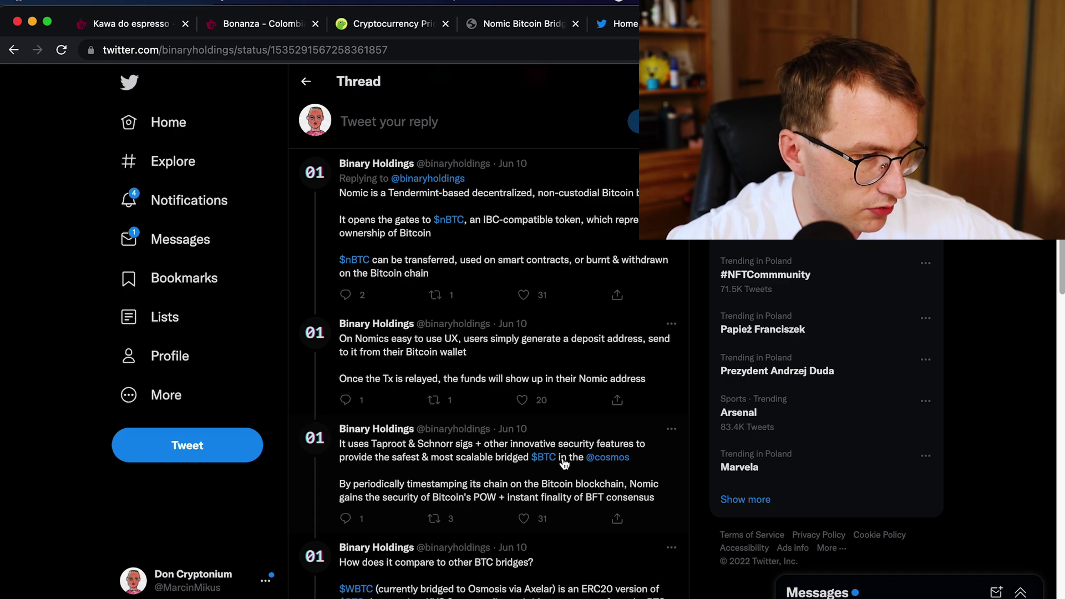
{"action": "scroll", "coordinate": [525, 438], "scroll_direction": "down", "scroll_amount": 3}
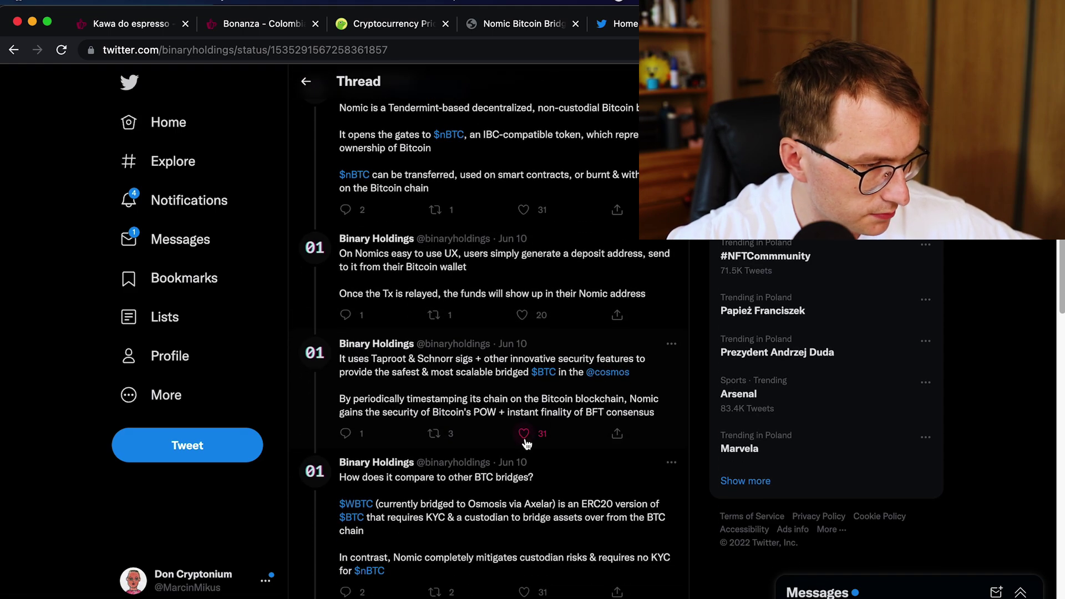
{"action": "left_click_drag", "start_coordinate": [336, 360], "coordinate": [425, 371]}
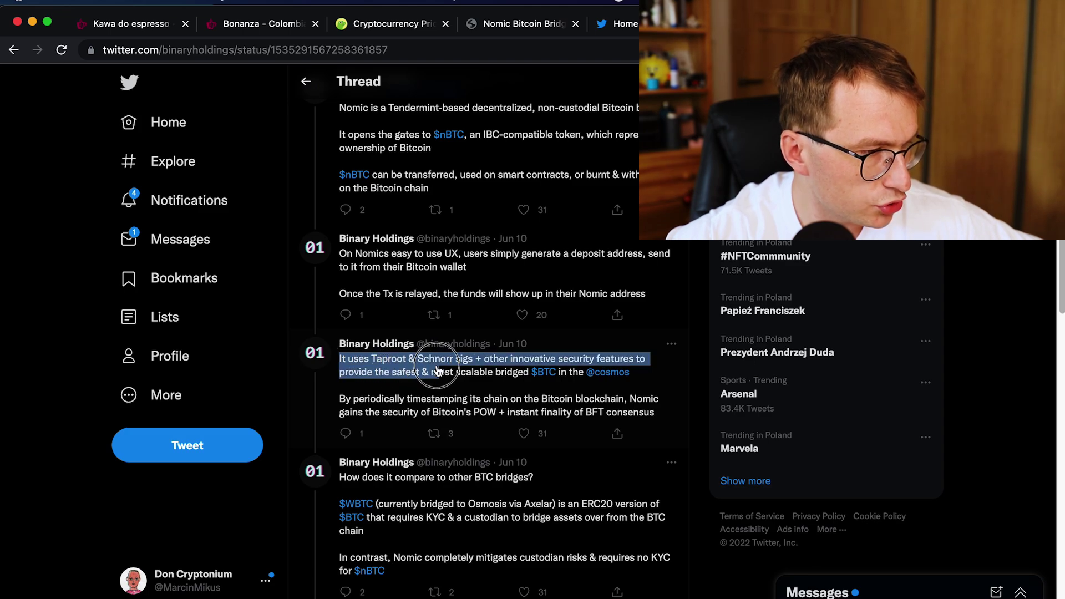
{"action": "left_click_drag", "start_coordinate": [425, 370], "coordinate": [479, 367]}
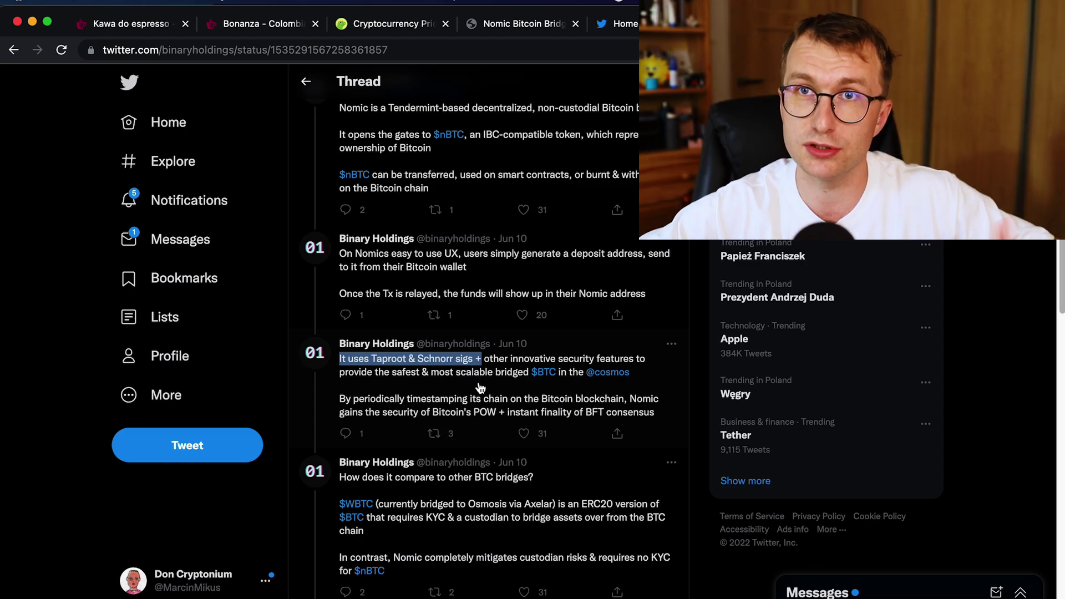
{"action": "scroll", "coordinate": [466, 408], "scroll_direction": "down", "scroll_amount": 1}
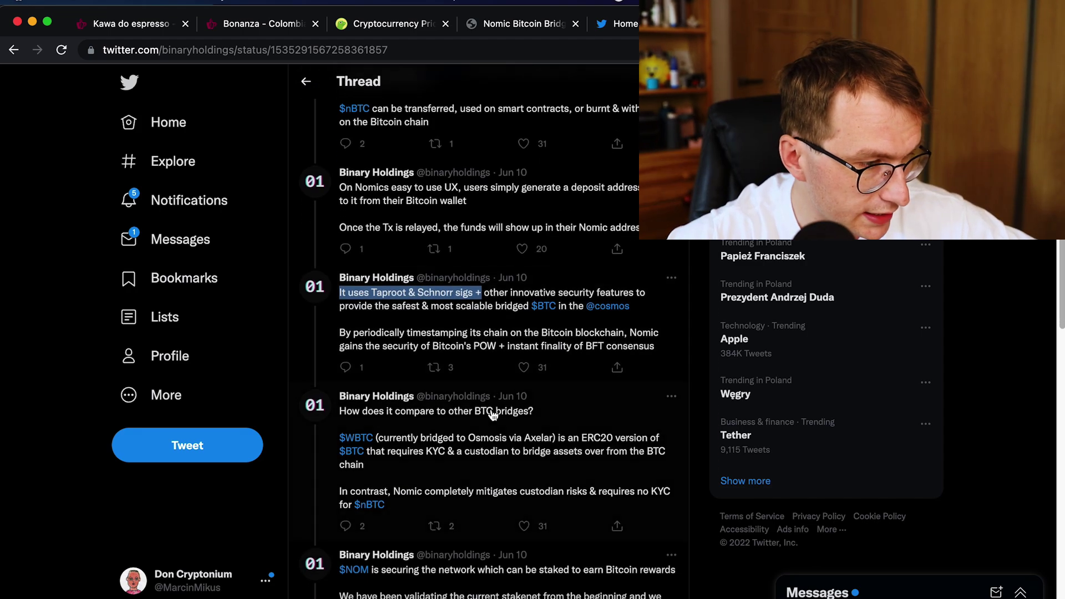
{"action": "scroll", "coordinate": [496, 417], "scroll_direction": "down", "scroll_amount": 2}
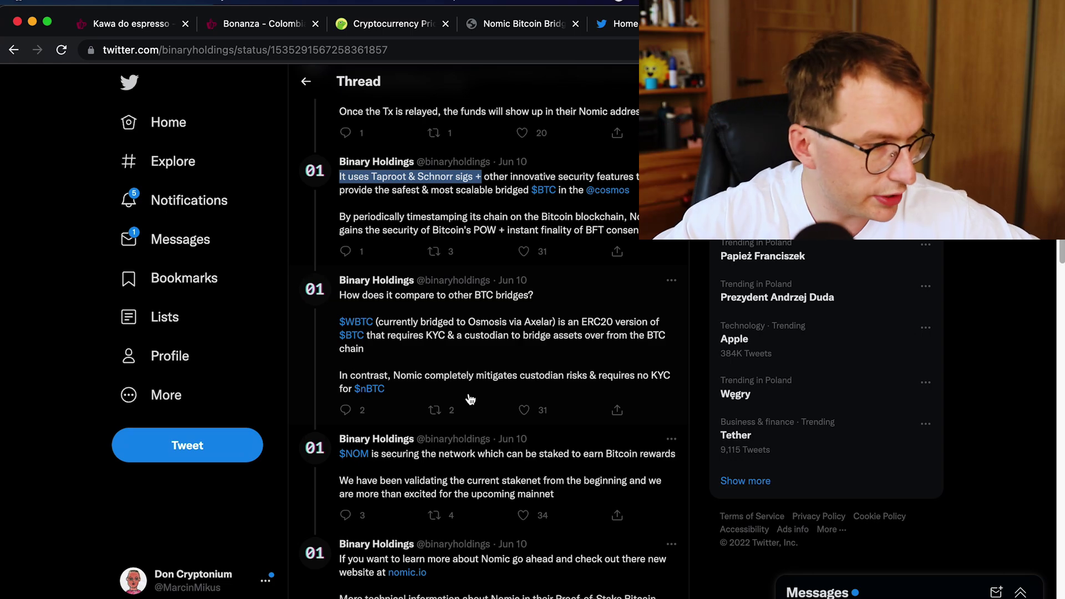
{"action": "scroll", "coordinate": [496, 375], "scroll_direction": "down", "scroll_amount": 2}
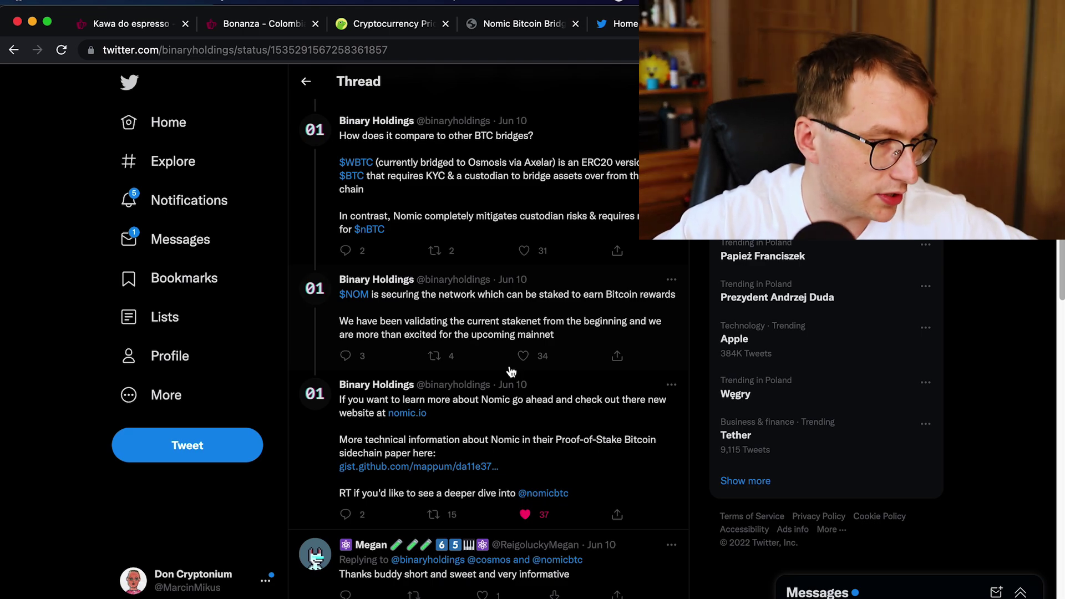
{"action": "scroll", "coordinate": [515, 392], "scroll_direction": "down", "scroll_amount": 1}
{"action": "scroll", "coordinate": [515, 392], "scroll_direction": "down", "scroll_amount": 3}
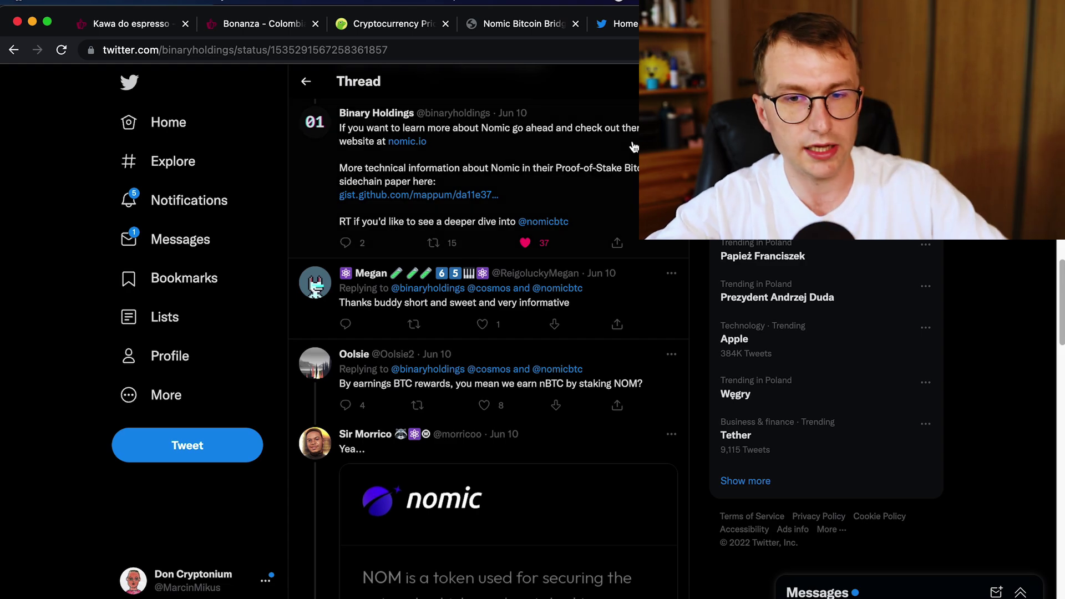
{"action": "left_click", "coordinate": [545, 24]}
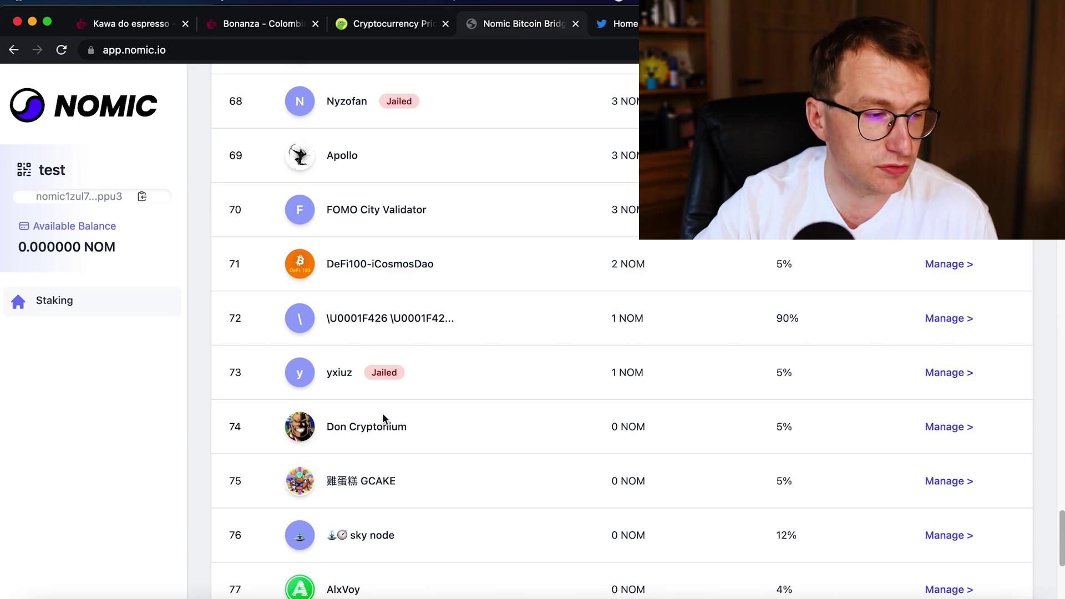
Open Don Cryptonium's validator details and highlight 'Pamp it Damp it!' in its description
{"action": "left_click", "coordinate": [956, 431]}
{"action": "left_click_drag", "start_coordinate": [646, 330], "coordinate": [713, 352]}
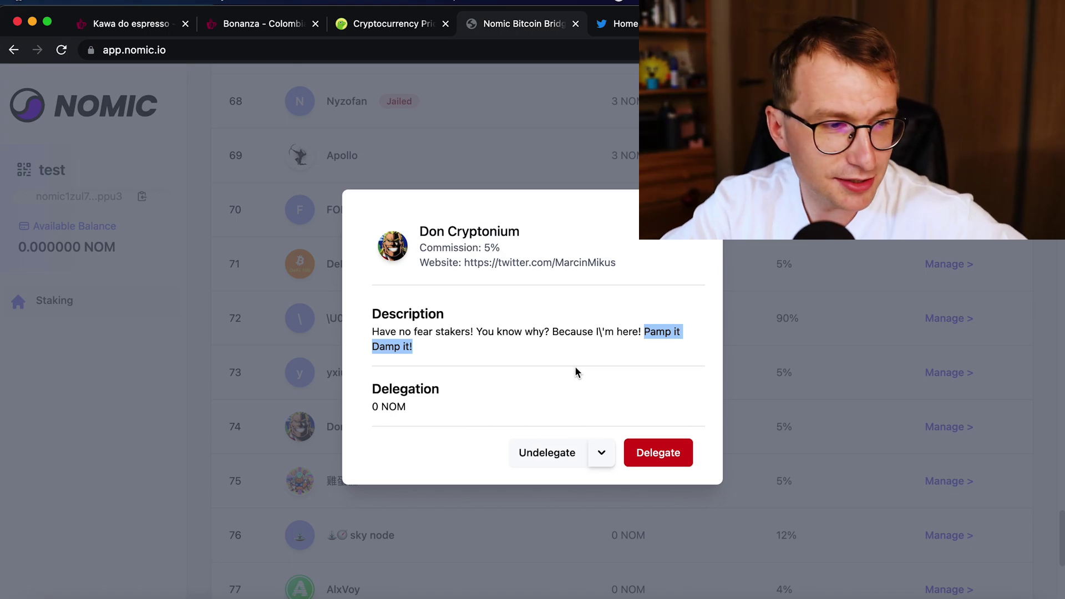
Dismiss Don Cryptonium's details by clicking the dimmed backdrop
{"action": "left_click", "coordinate": [217, 376]}
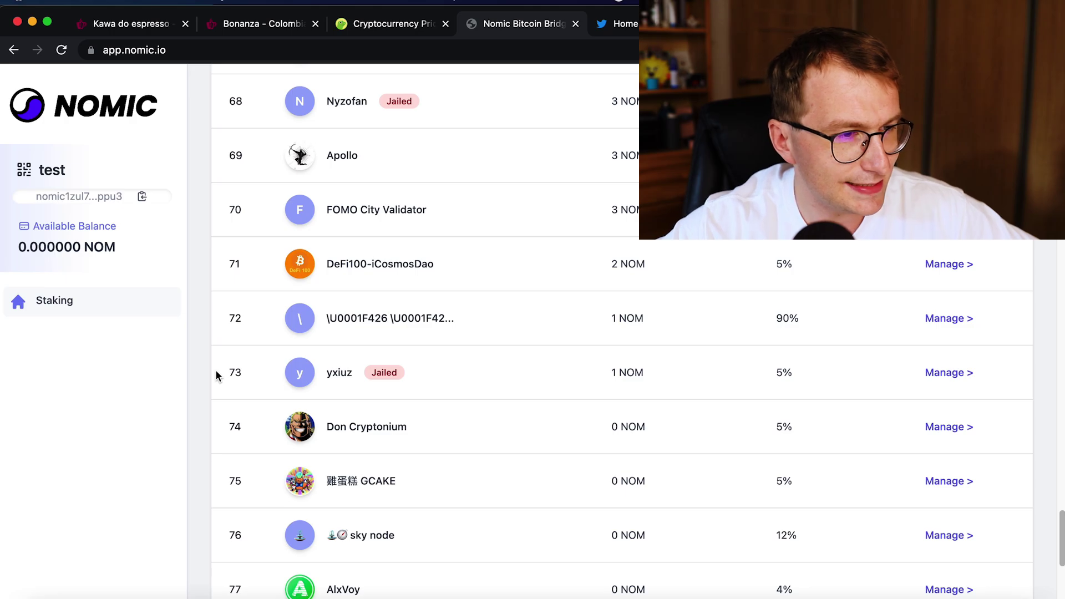
{"action": "scroll", "coordinate": [216, 369], "scroll_direction": "up", "scroll_amount": 3}
{"action": "scroll", "coordinate": [215, 370], "scroll_direction": "up", "scroll_amount": 4}
{"action": "scroll", "coordinate": [216, 369], "scroll_direction": "up", "scroll_amount": 6}
{"action": "scroll", "coordinate": [227, 377], "scroll_direction": "up", "scroll_amount": 8}
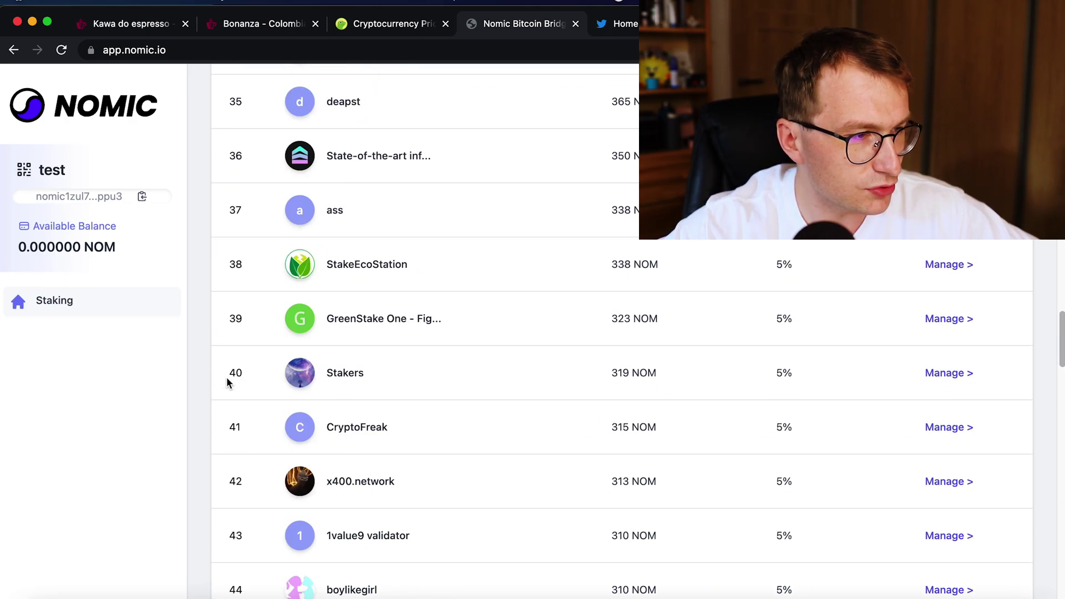
{"action": "scroll", "coordinate": [226, 376], "scroll_direction": "up", "scroll_amount": 6}
{"action": "scroll", "coordinate": [228, 379], "scroll_direction": "up", "scroll_amount": 2}
{"action": "scroll", "coordinate": [230, 385], "scroll_direction": "up", "scroll_amount": 3}
{"action": "scroll", "coordinate": [230, 385], "scroll_direction": "up", "scroll_amount": 10}
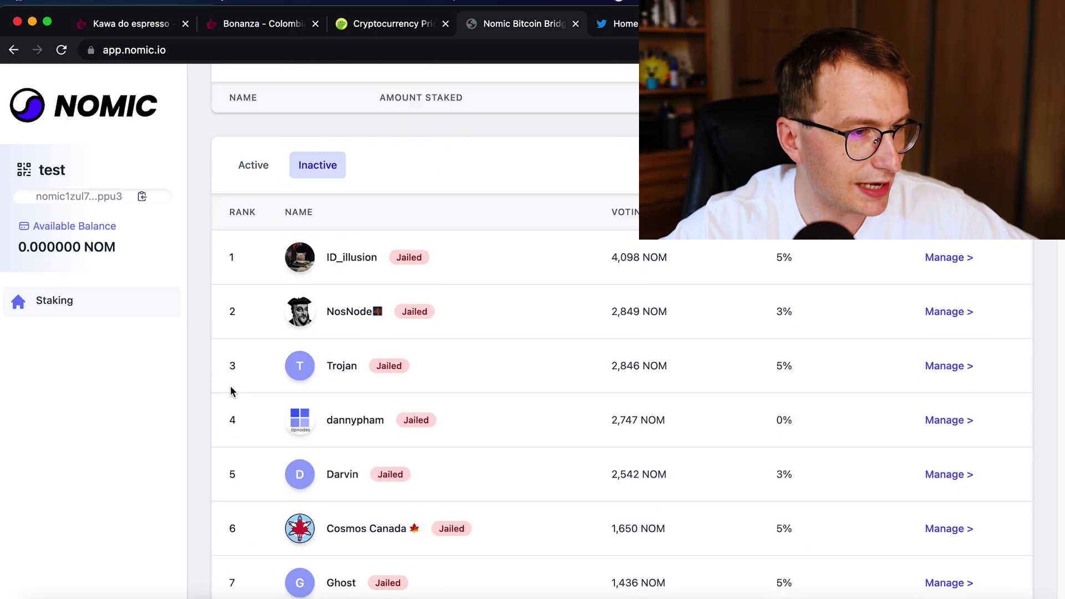
{"action": "scroll", "coordinate": [229, 385], "scroll_direction": "up", "scroll_amount": 5}
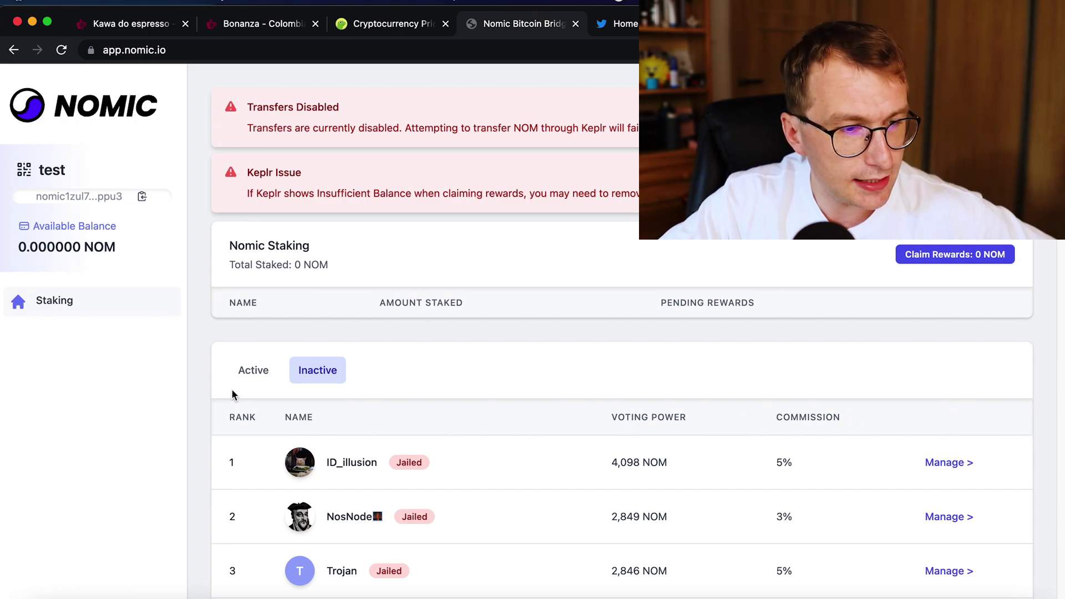
Switch the validator table to the Active tab
{"action": "left_click", "coordinate": [241, 378]}
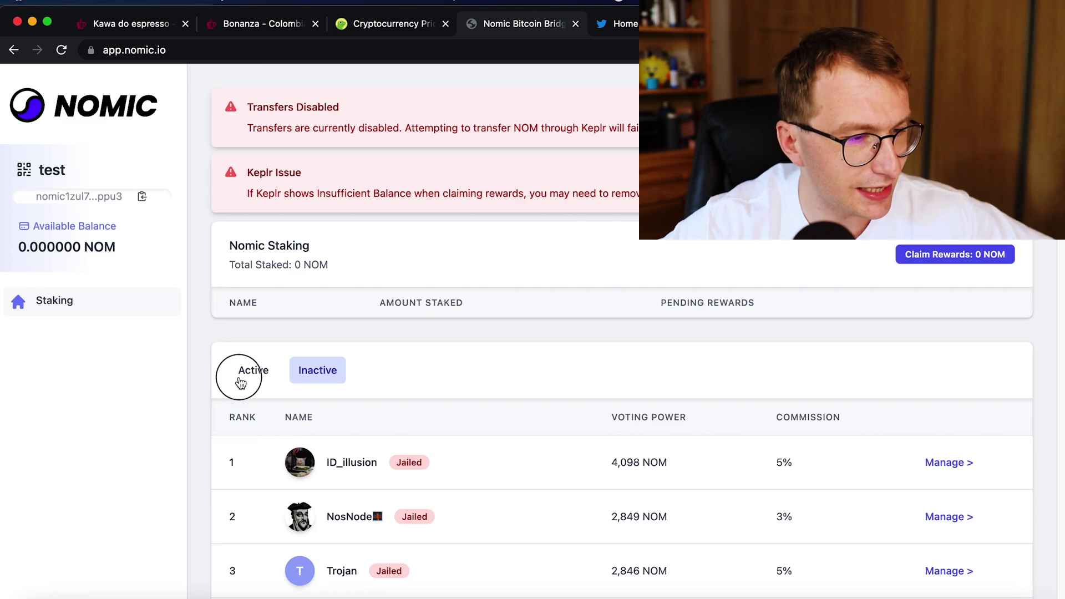
{"action": "scroll", "coordinate": [385, 471], "scroll_direction": "down", "scroll_amount": 20}
{"action": "scroll", "coordinate": [386, 471], "scroll_direction": "down", "scroll_amount": 20}
{"action": "scroll", "coordinate": [387, 471], "scroll_direction": "down", "scroll_amount": 2}
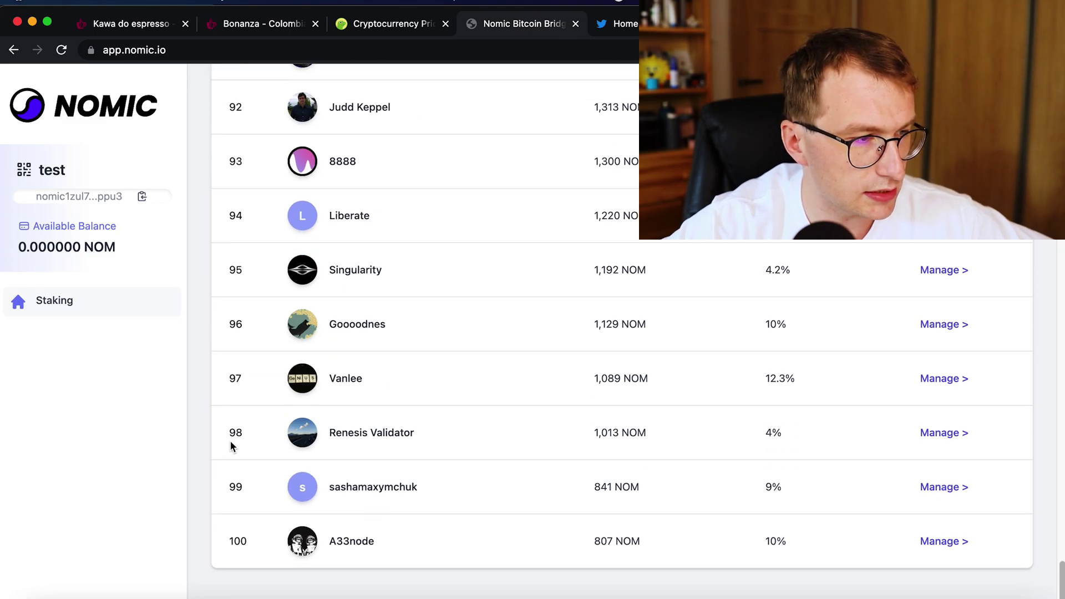
{"action": "scroll", "coordinate": [230, 441], "scroll_direction": "up", "scroll_amount": 5}
{"action": "scroll", "coordinate": [230, 441], "scroll_direction": "up", "scroll_amount": 3}
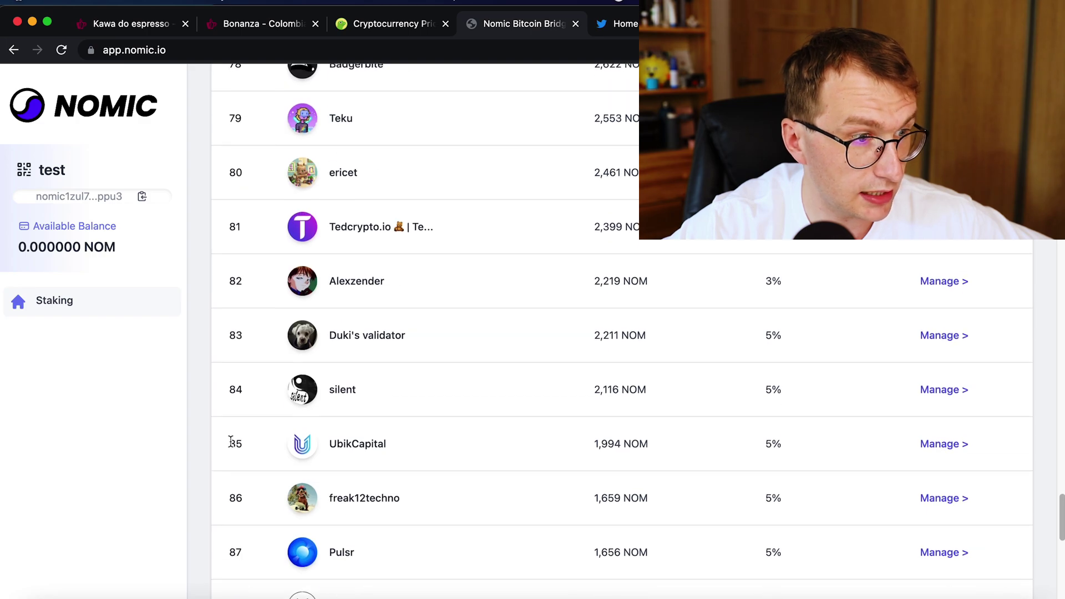
{"action": "scroll", "coordinate": [231, 441], "scroll_direction": "up", "scroll_amount": 2}
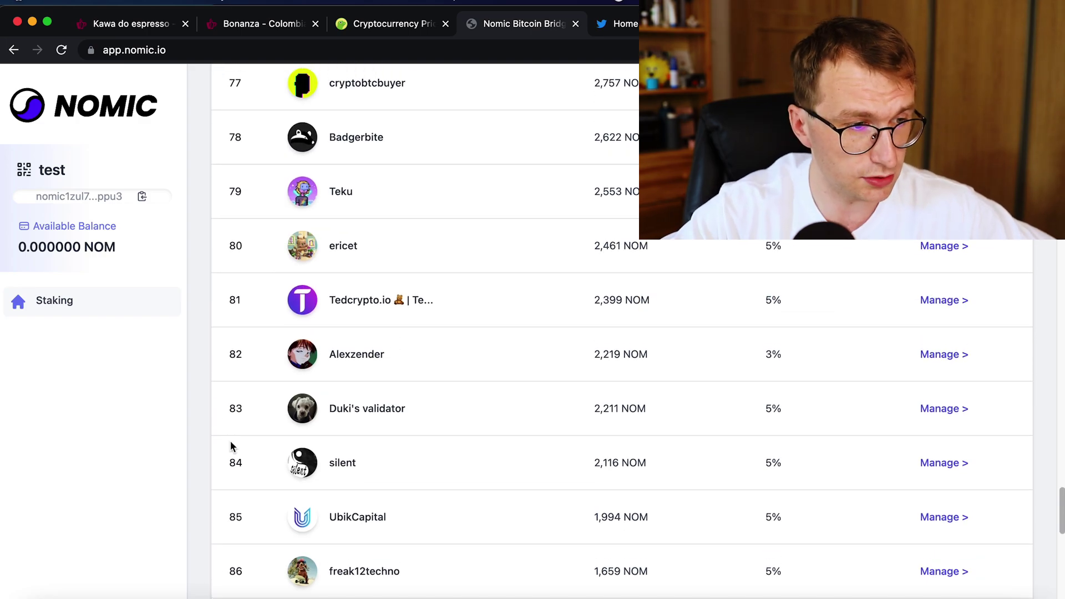